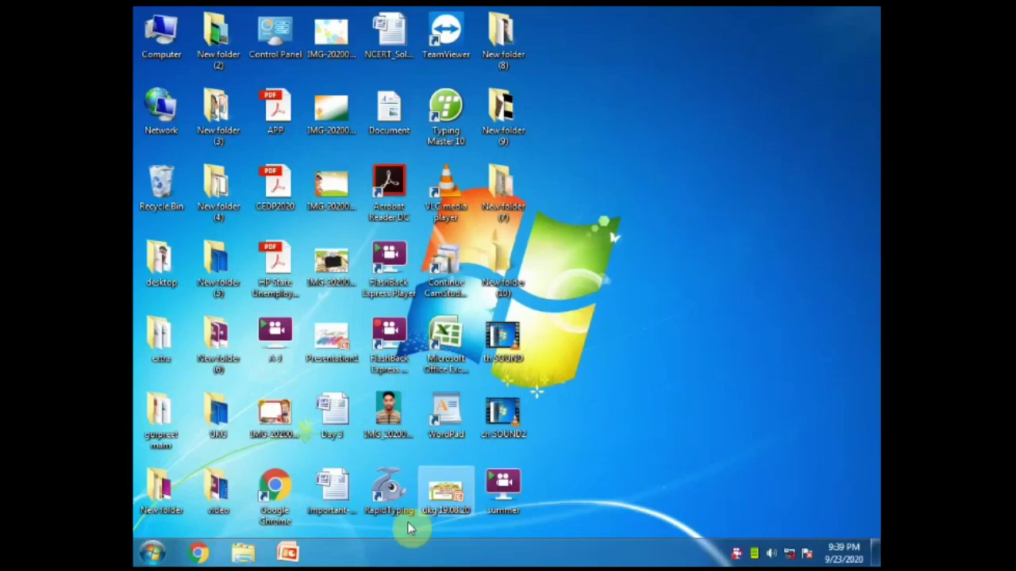
Launch WordPad from Start > All Programs > Accessories to get a blank document
left_click(152, 557)
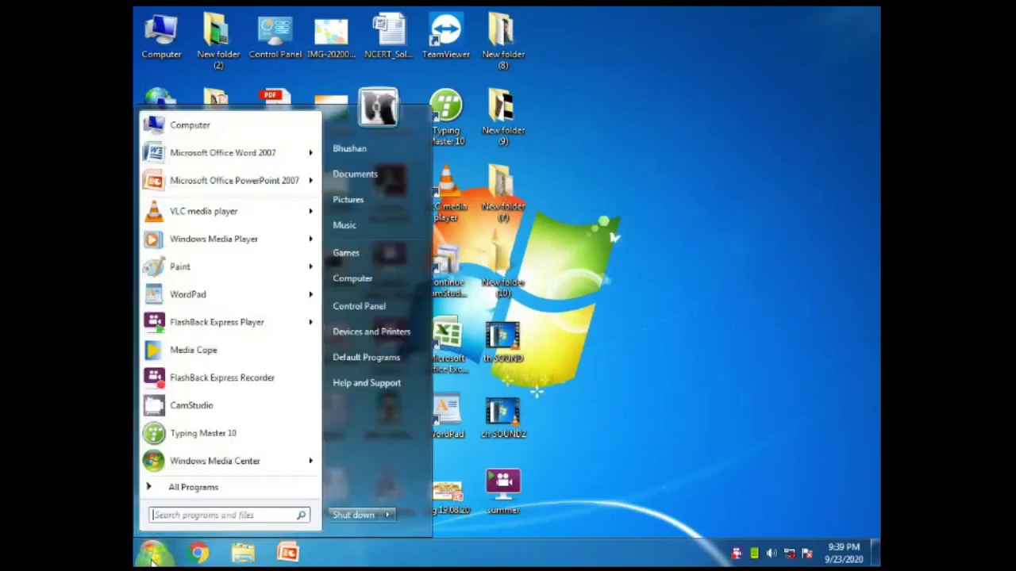
left_click(188, 491)
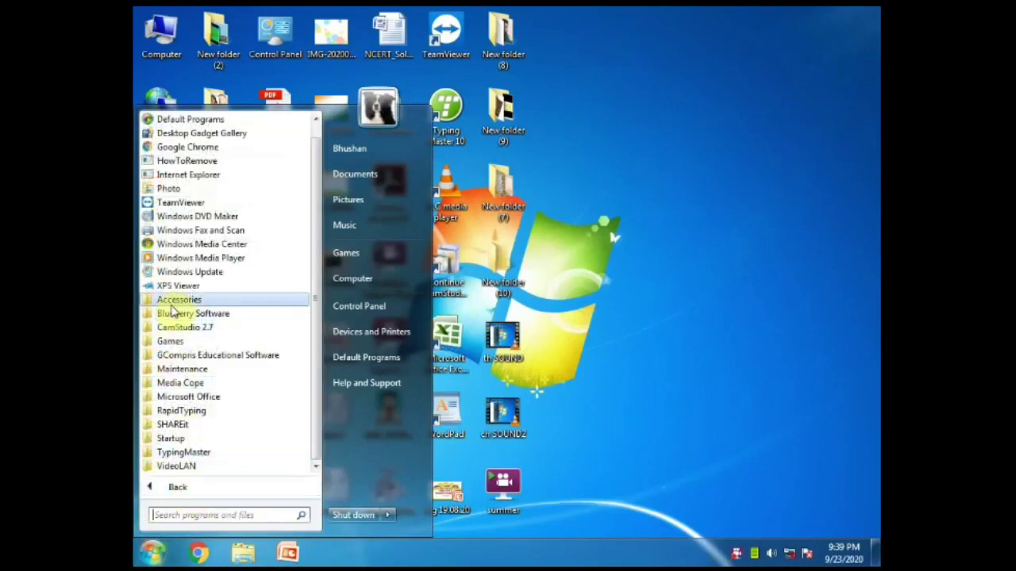
left_click(174, 301)
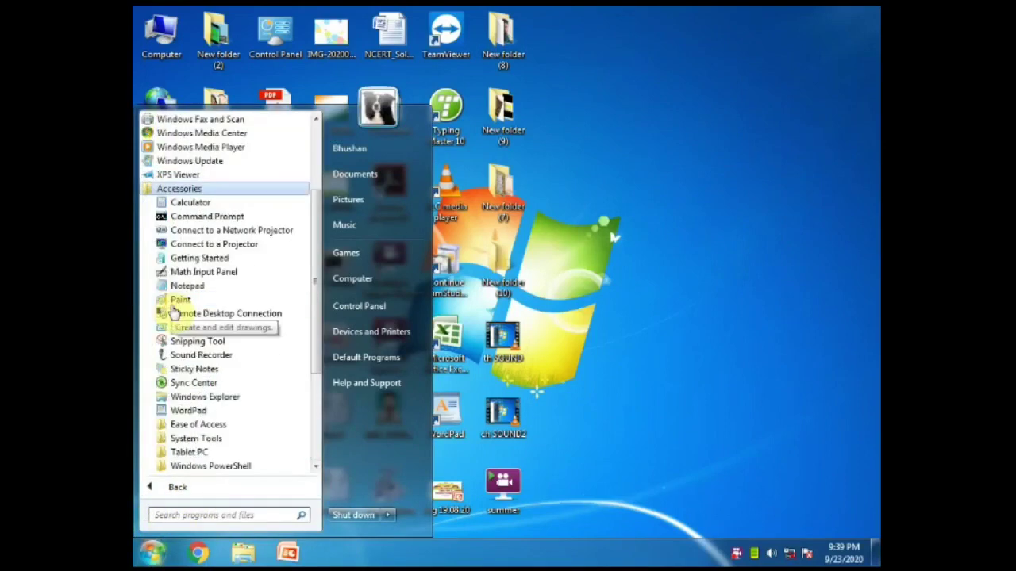
left_click(193, 415)
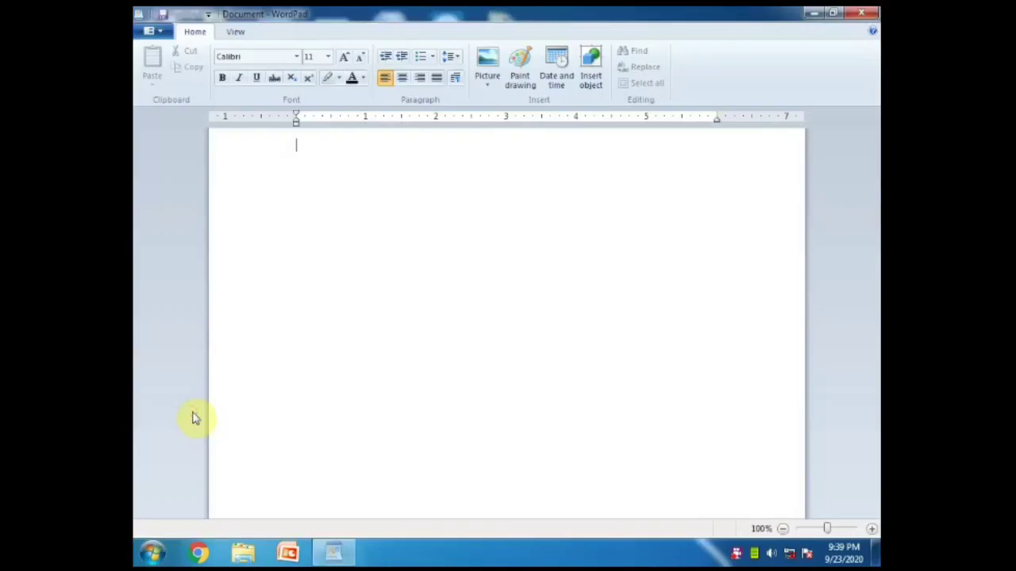
Type the title 'Clothes we wear in Winter Season' at 36-point size and start a new line
left_click(327, 57)
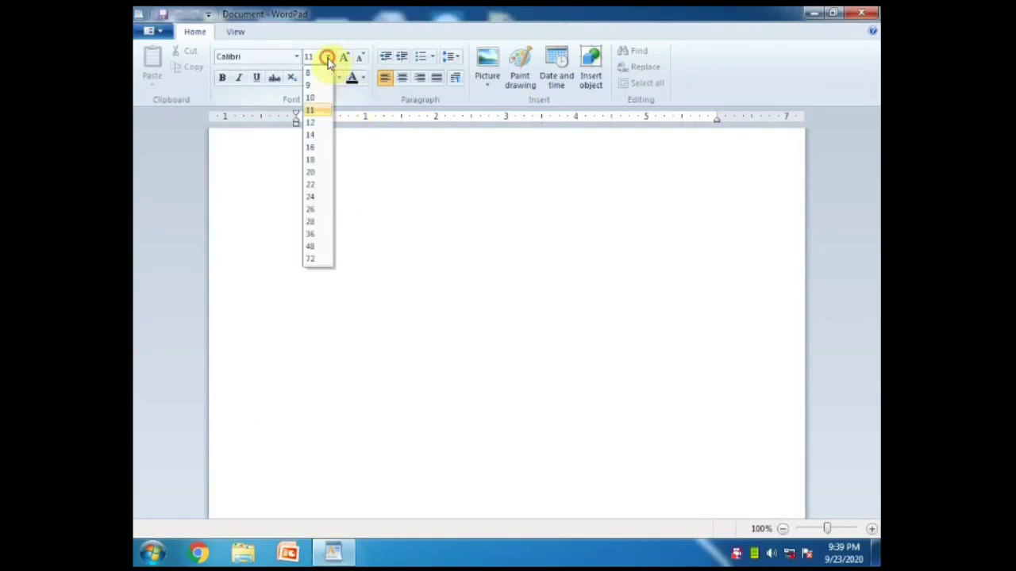
left_click(310, 233)
type("Clothe")
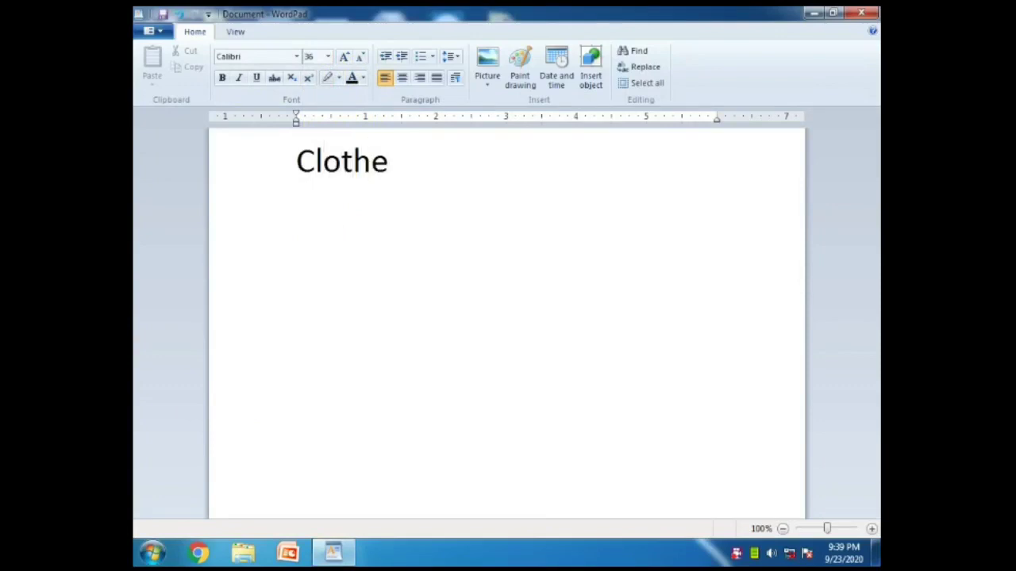
key("BackSpace")
type("es we")
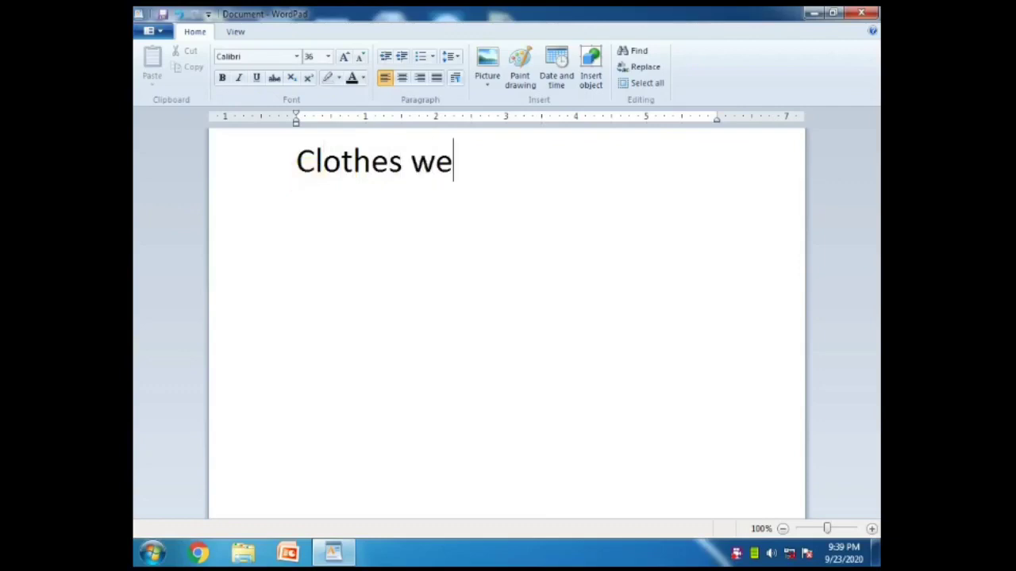
type(" wear ")
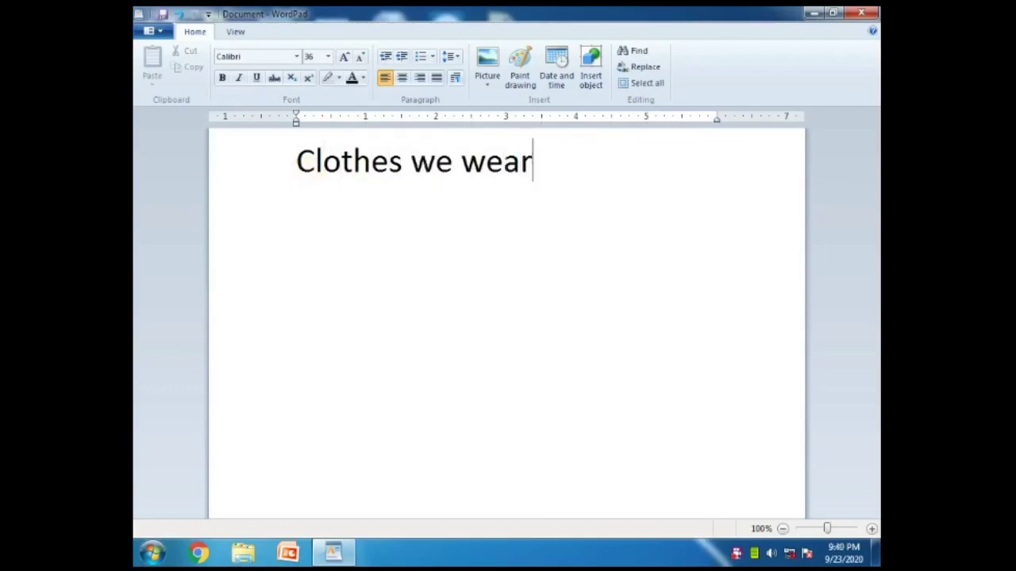
type("in ")
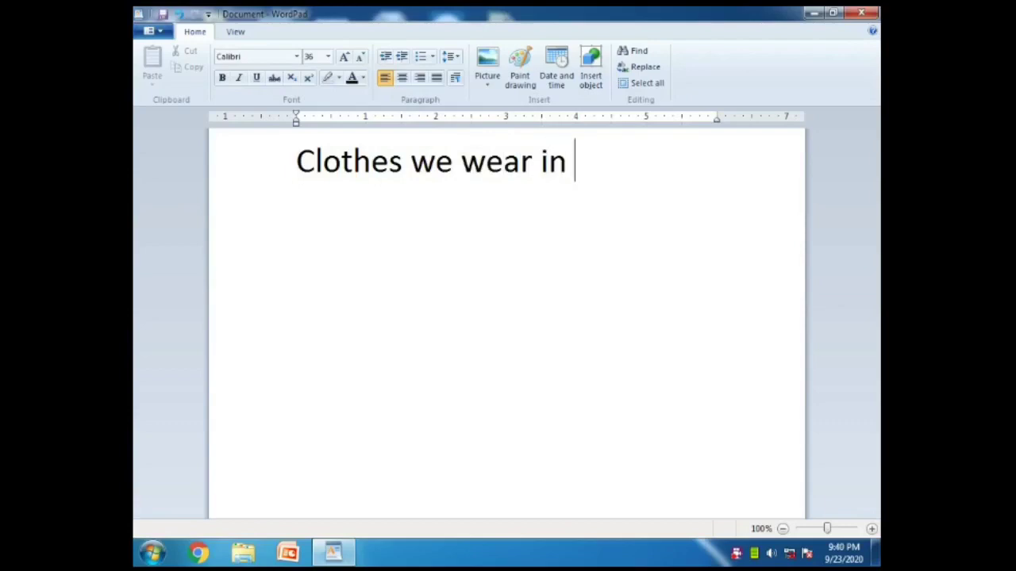
type("Winter ")
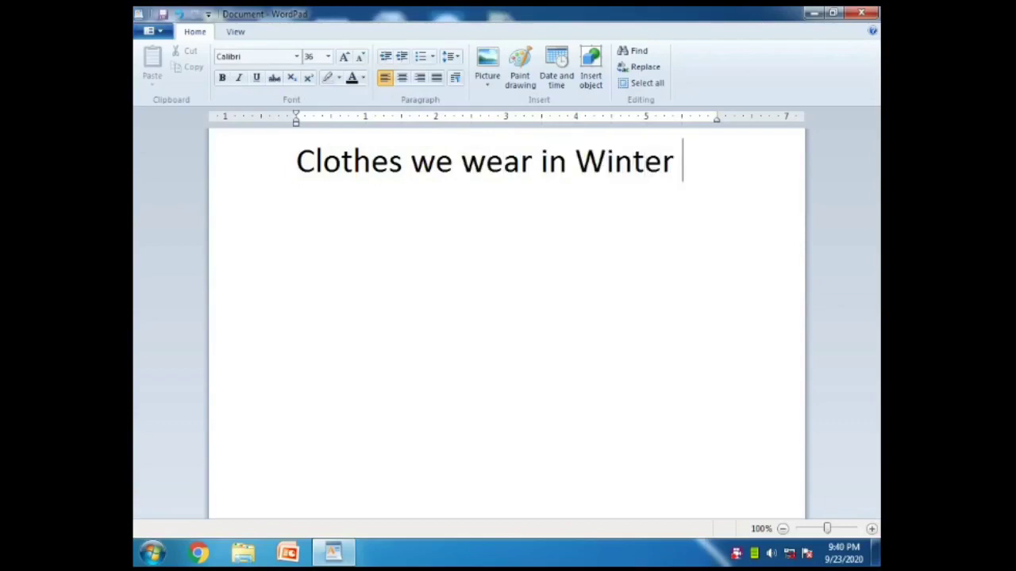
type("Se")
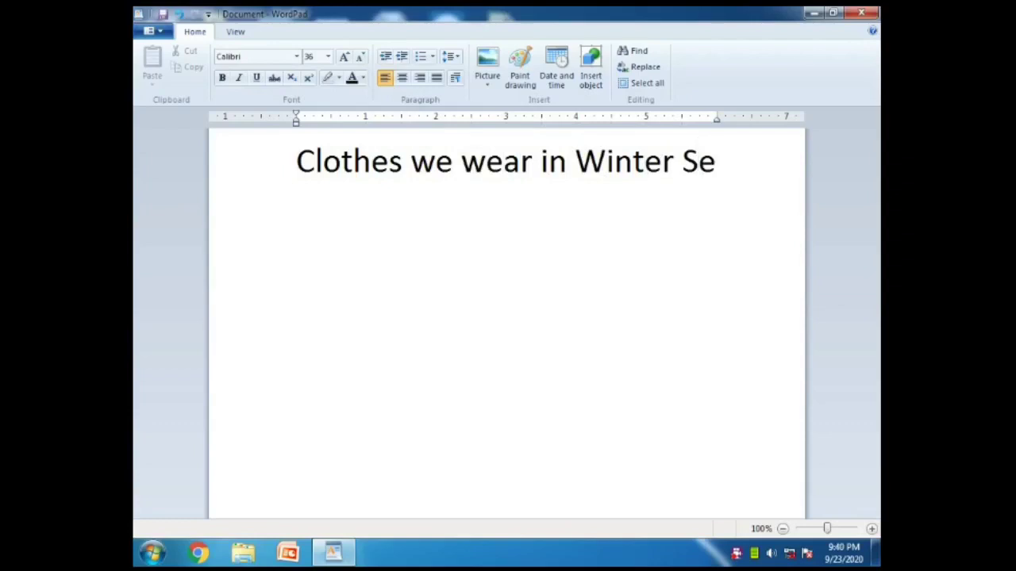
type("ason")
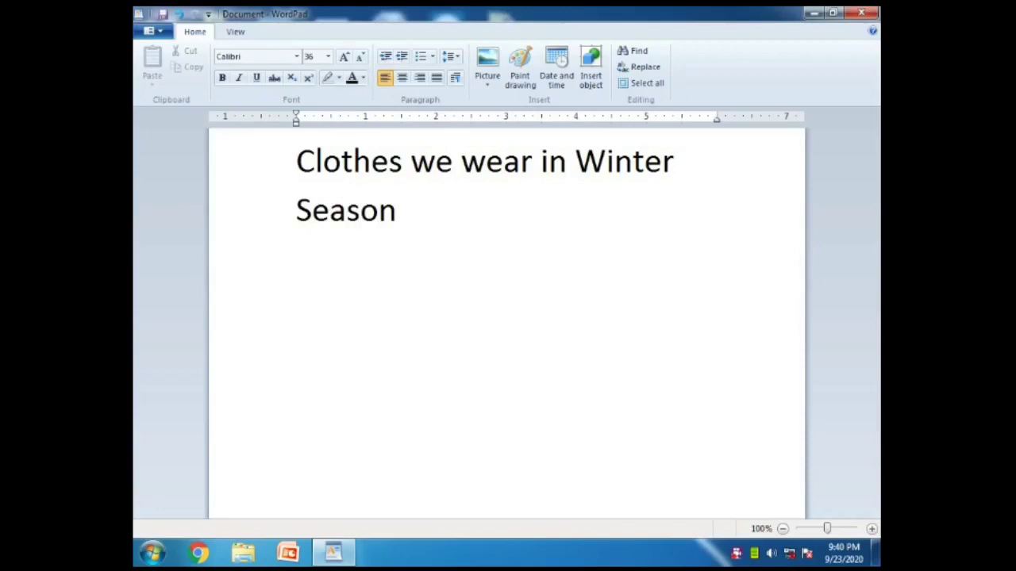
key("Return")
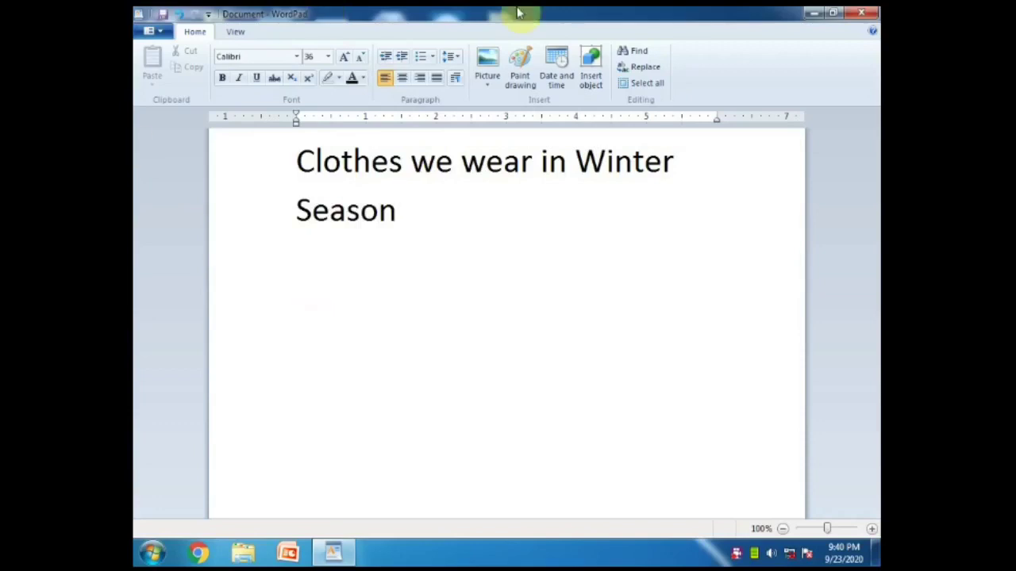
Type list items 1–5: Sweater, Coat, Woolen Cap, Muffler, Jacket, one per line
type("1. ")
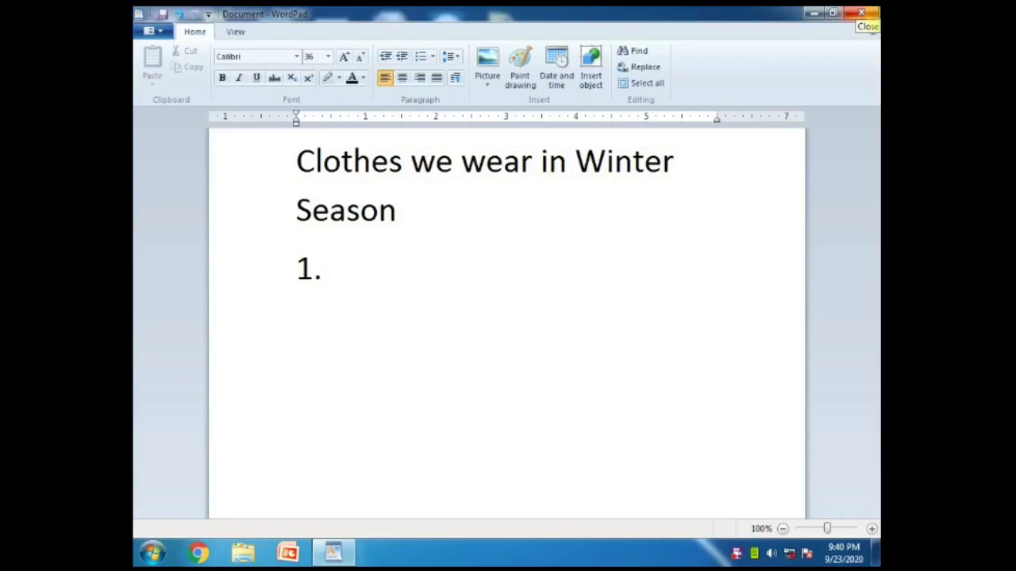
type("Swea")
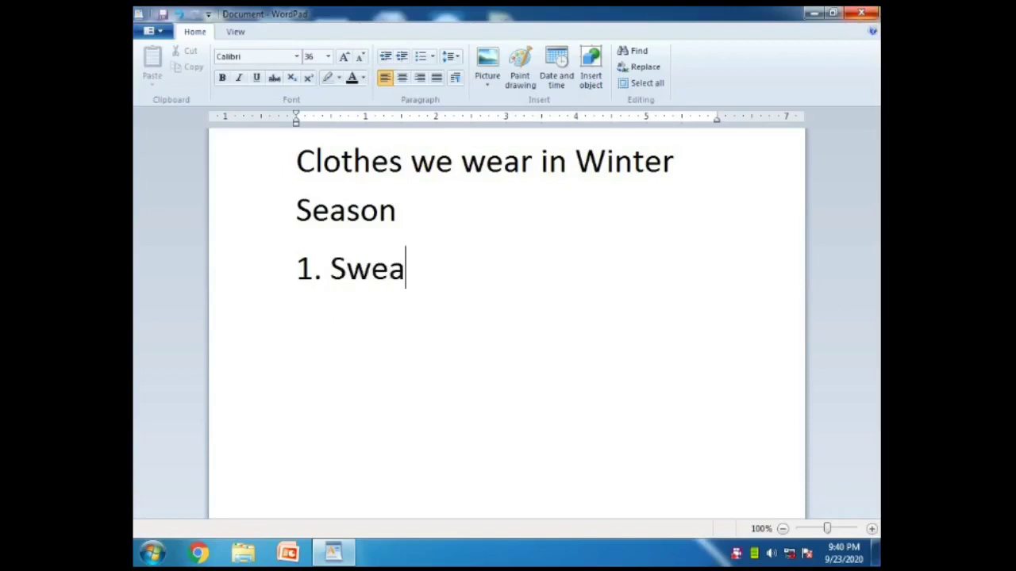
type("ter")
key("Return")
type("2. ")
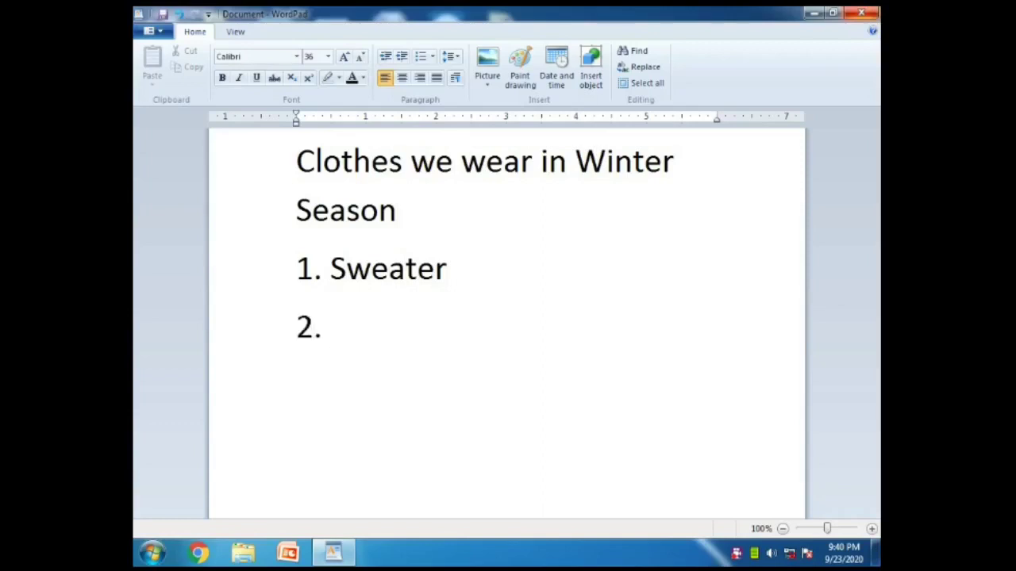
type("Coa")
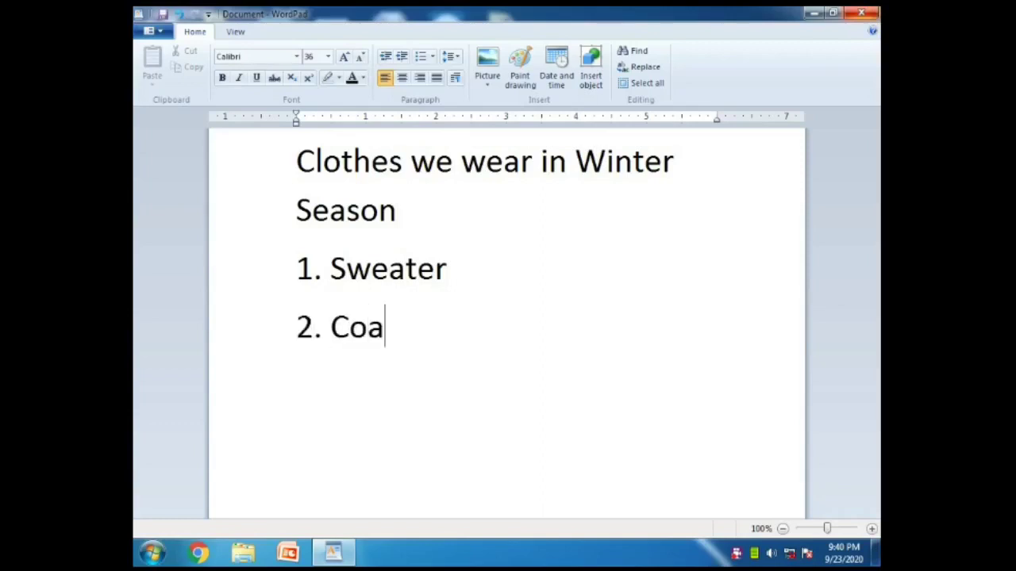
type("t")
key("Return")
type("3. W")
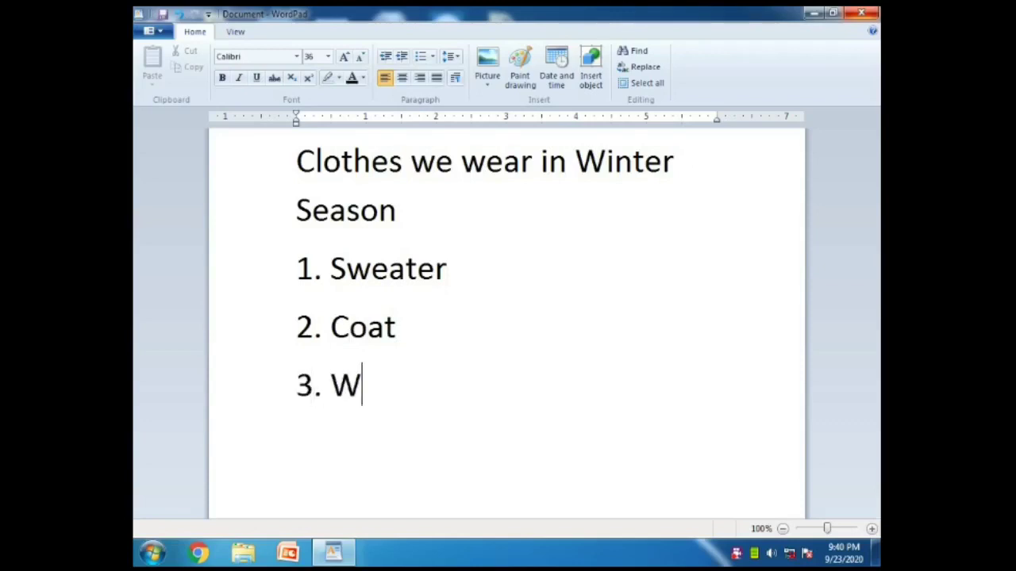
type("oolen ")
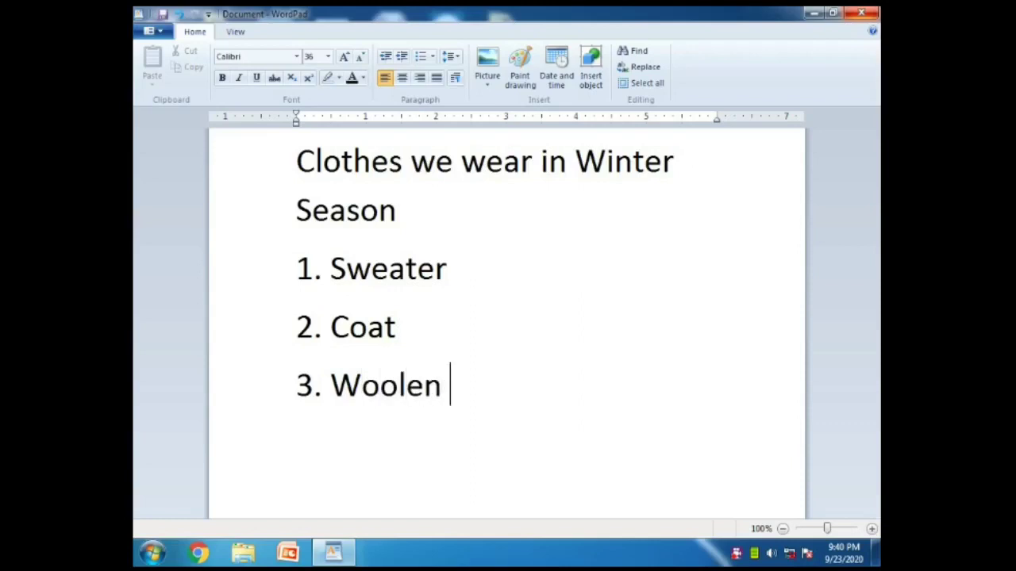
type("Cap")
key("Return")
type("4. ")
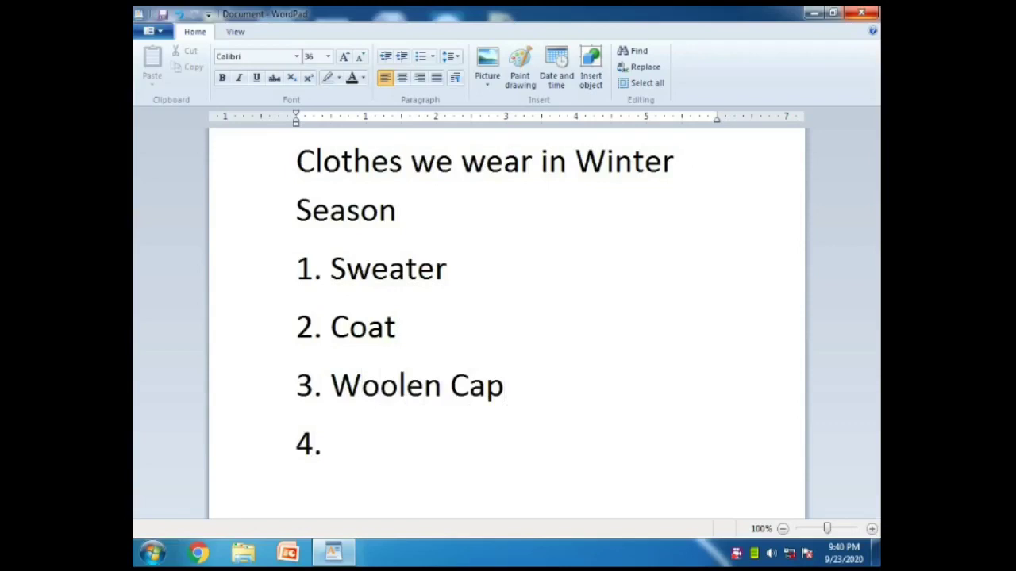
type("M")
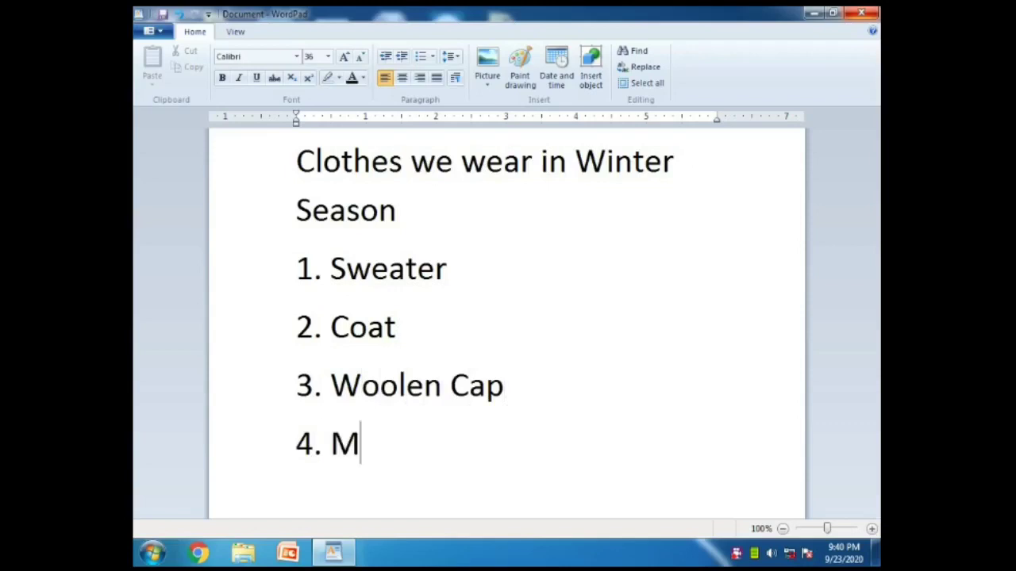
type("uffler")
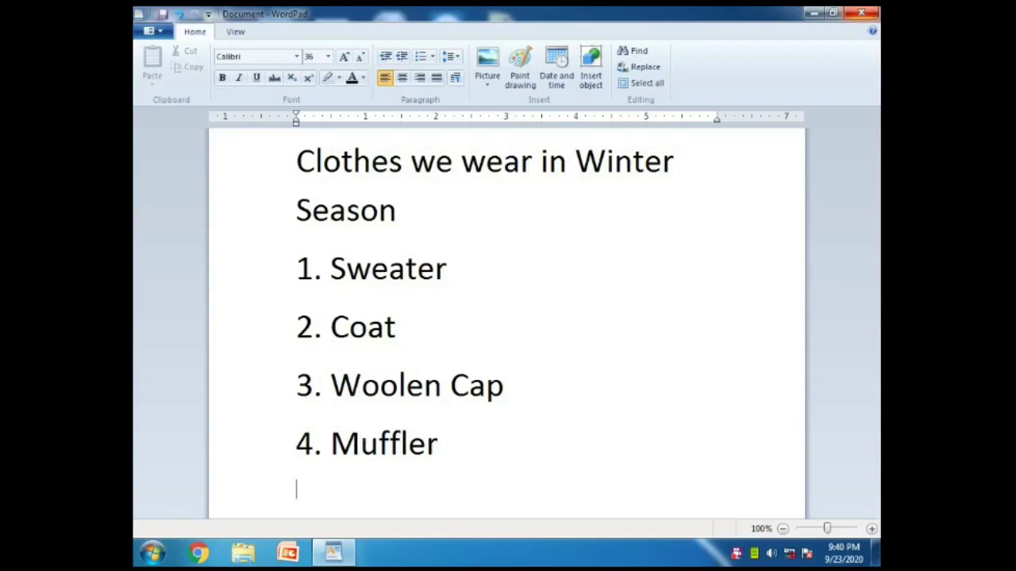
key("Return")
type("5. ")
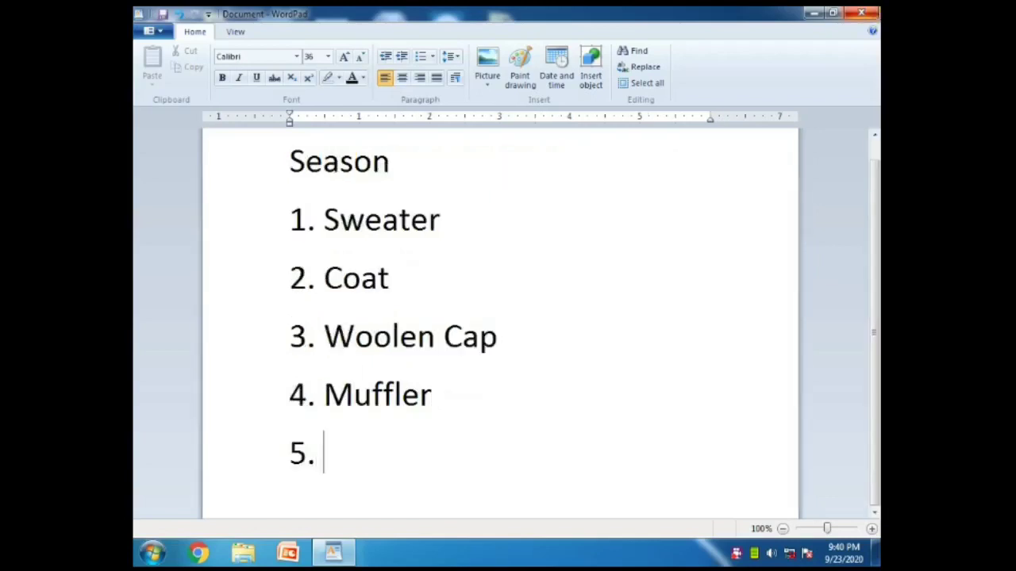
type("Jac")
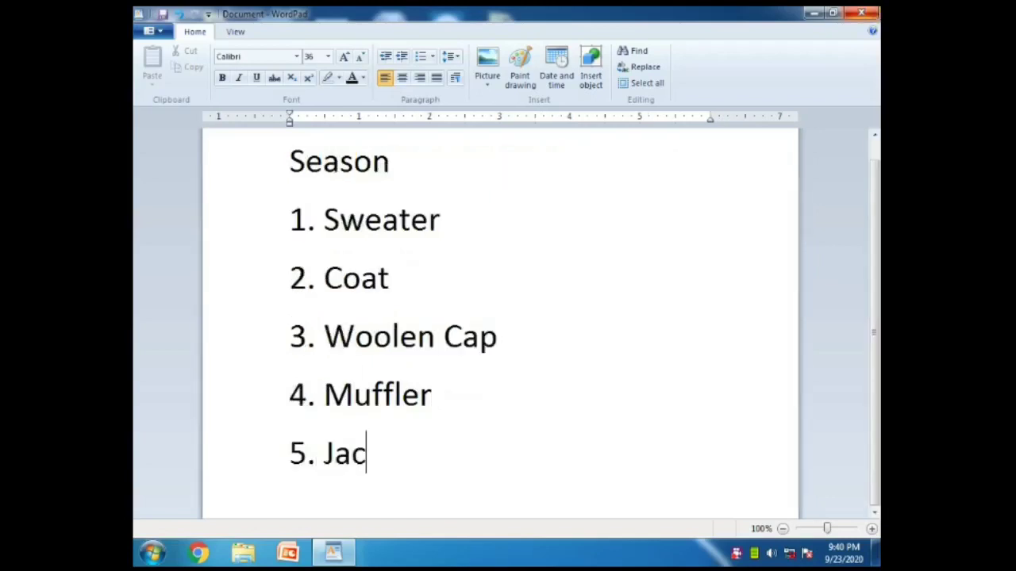
type("ketr")
key("BackSpace")
key("Return")
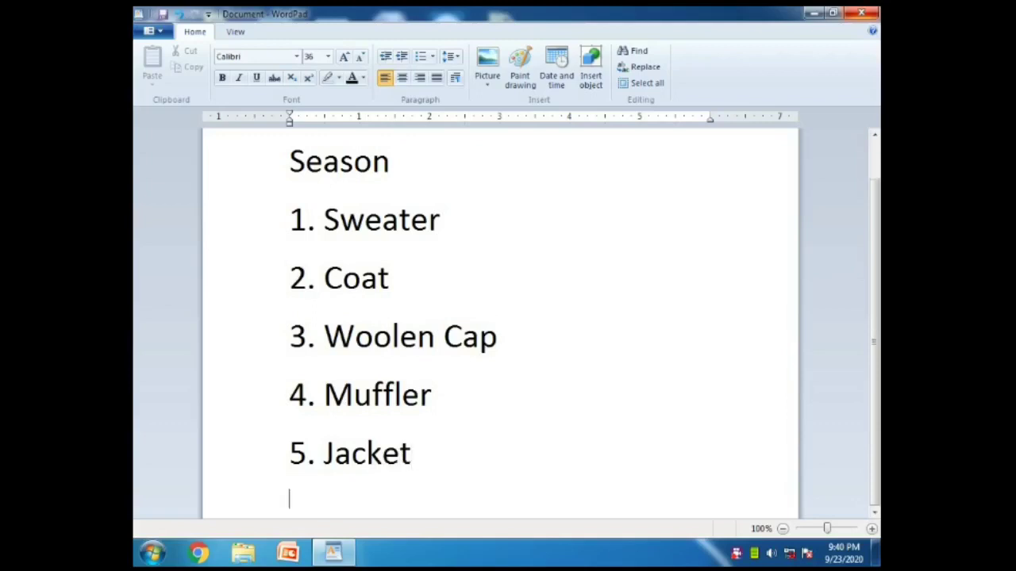
Continue the list with 6. Shawl, 7. Gloves, 8. Woolen Socks and 9. Scarf
type("6. ")
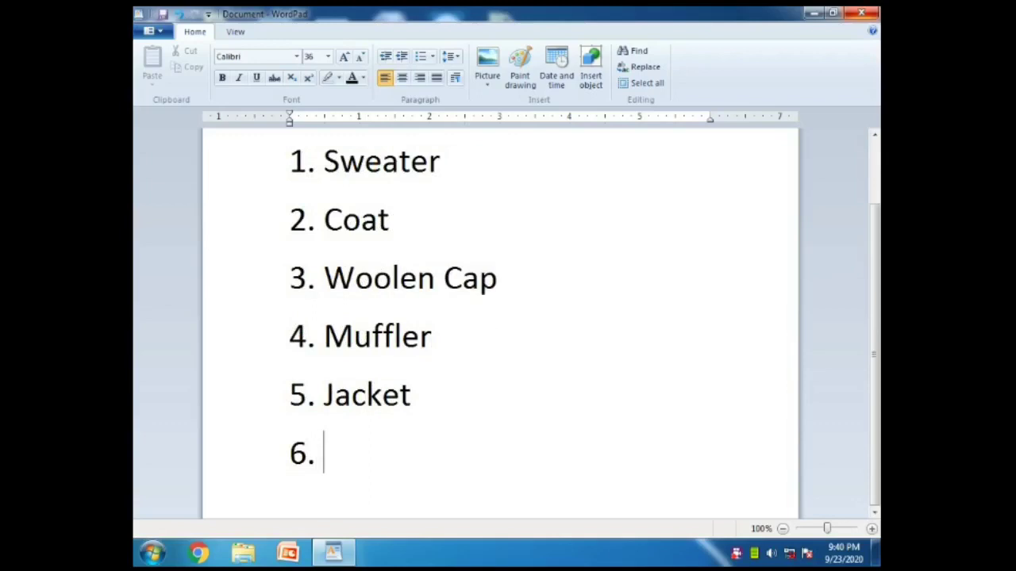
type("Shaw")
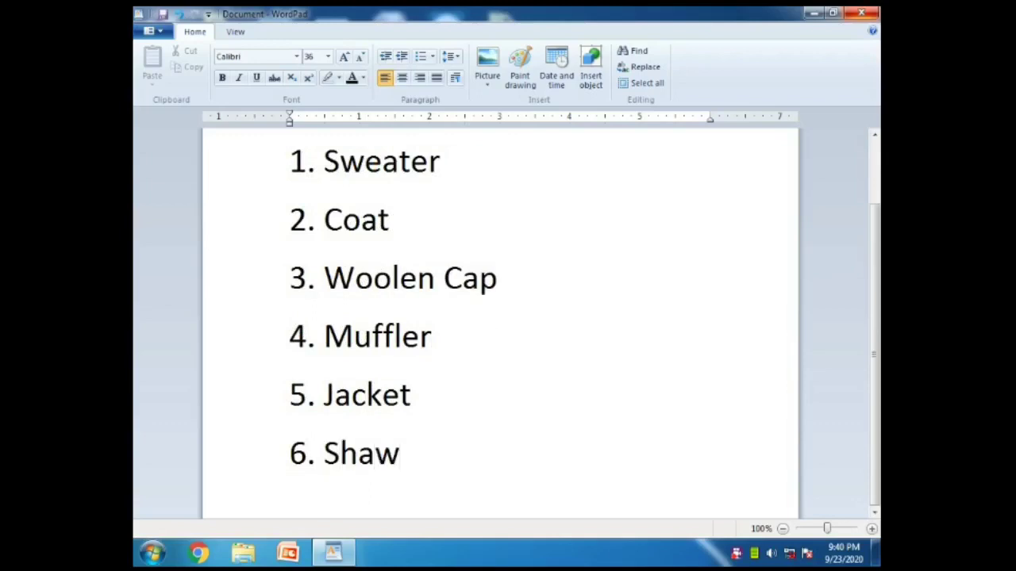
type("l")
key("Return")
type("7. ")
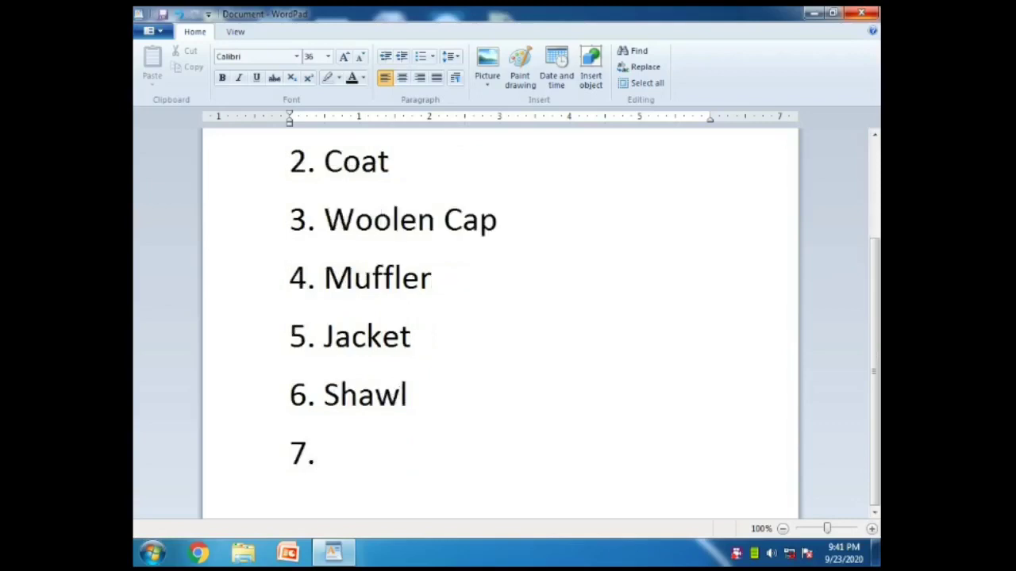
type("Gloves")
key("Return")
type("8. ")
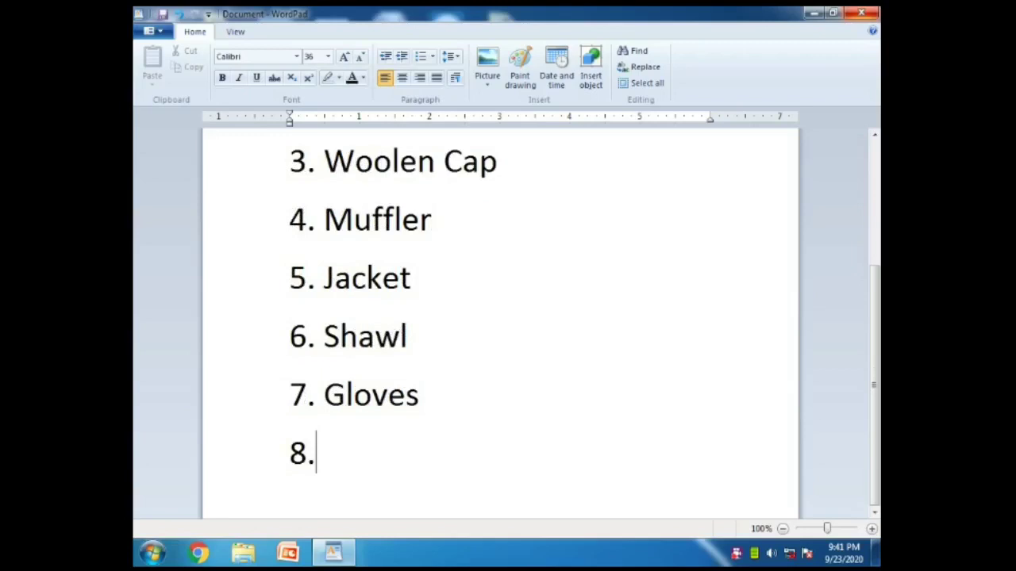
type("W")
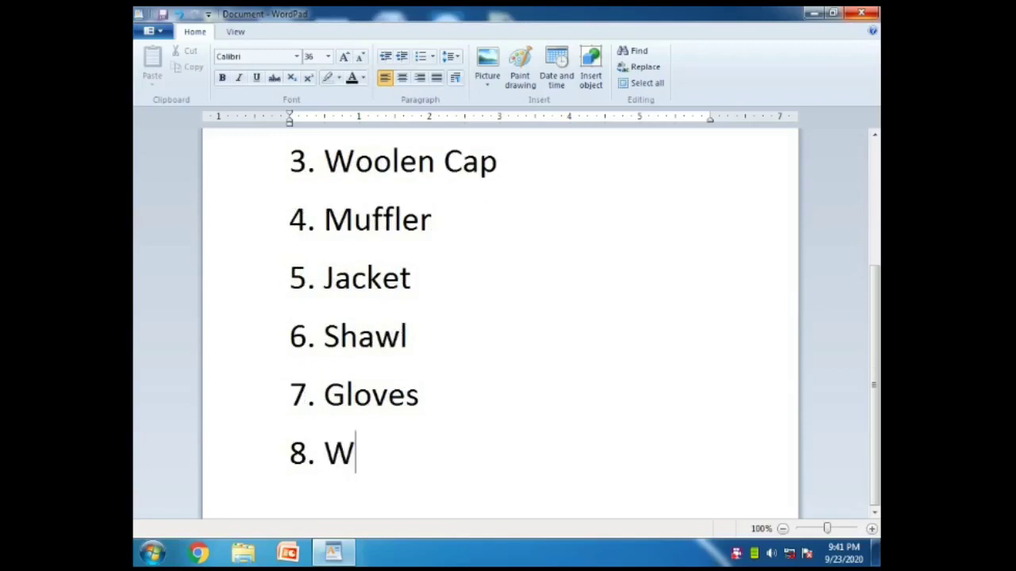
type("oolen ")
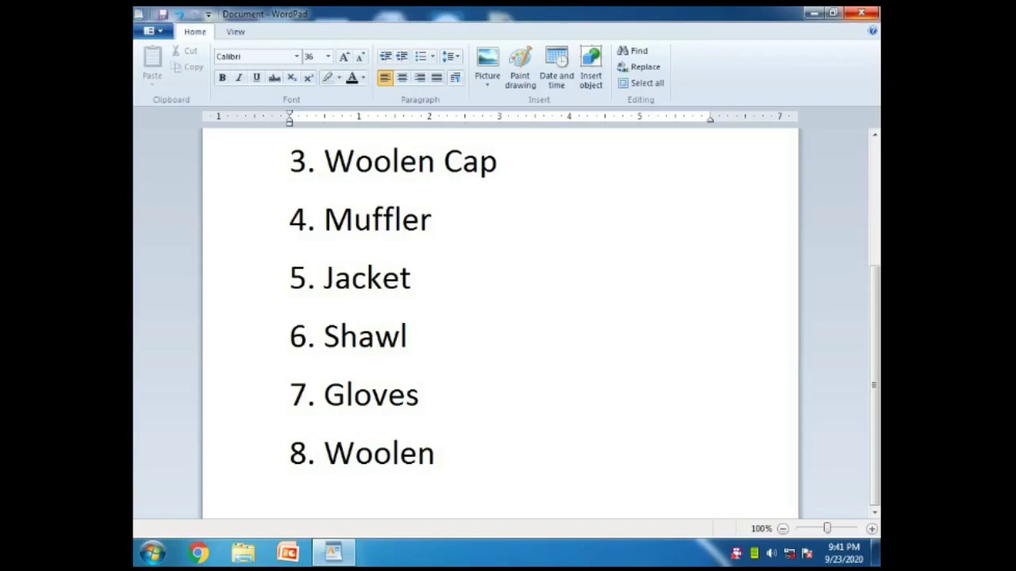
type("Socks")
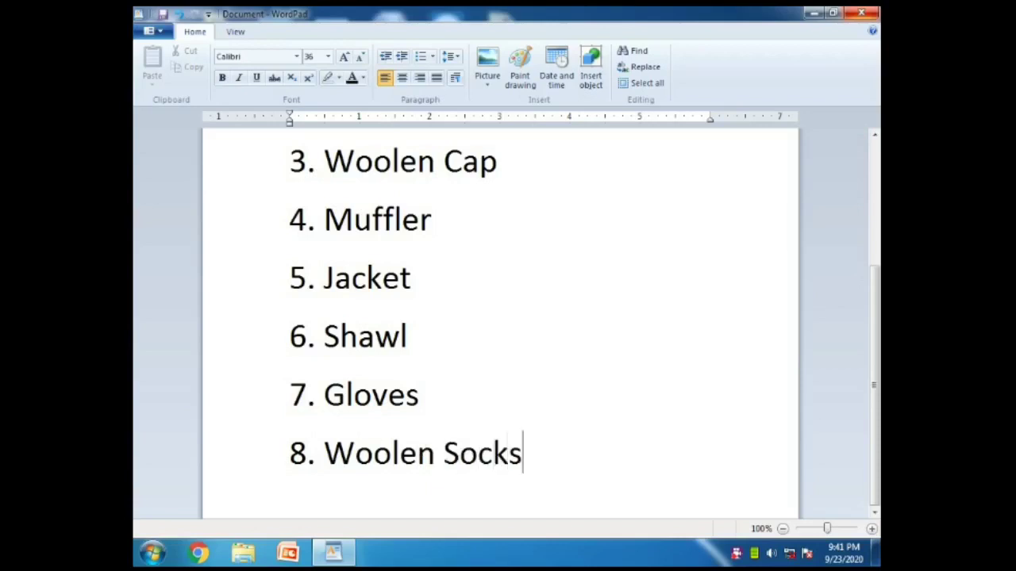
key("Return")
type("9")
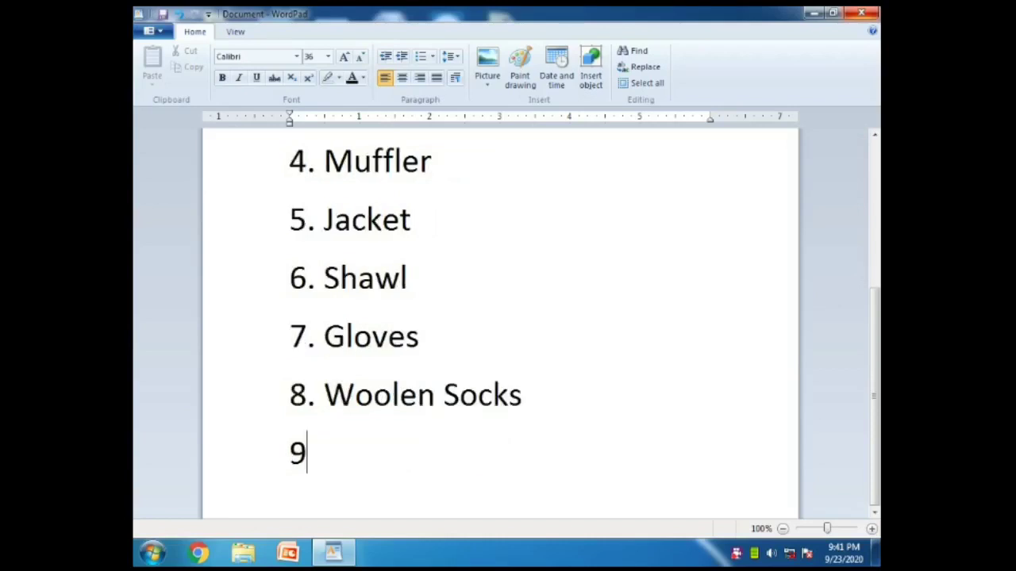
type(". Scarf")
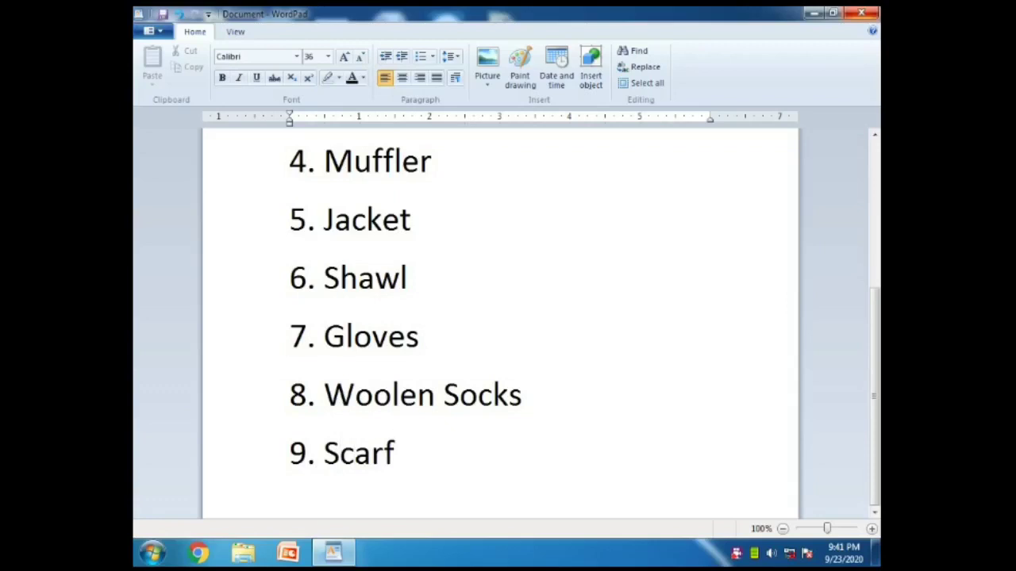
key("Return")
key("Return")
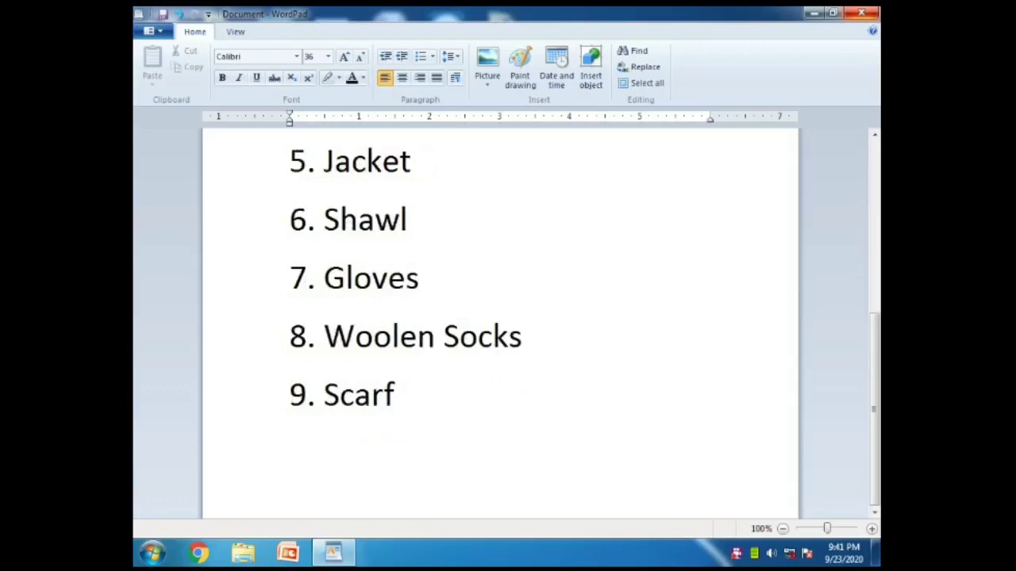
Type the student's name, then '1- D' on the next line
type("R")
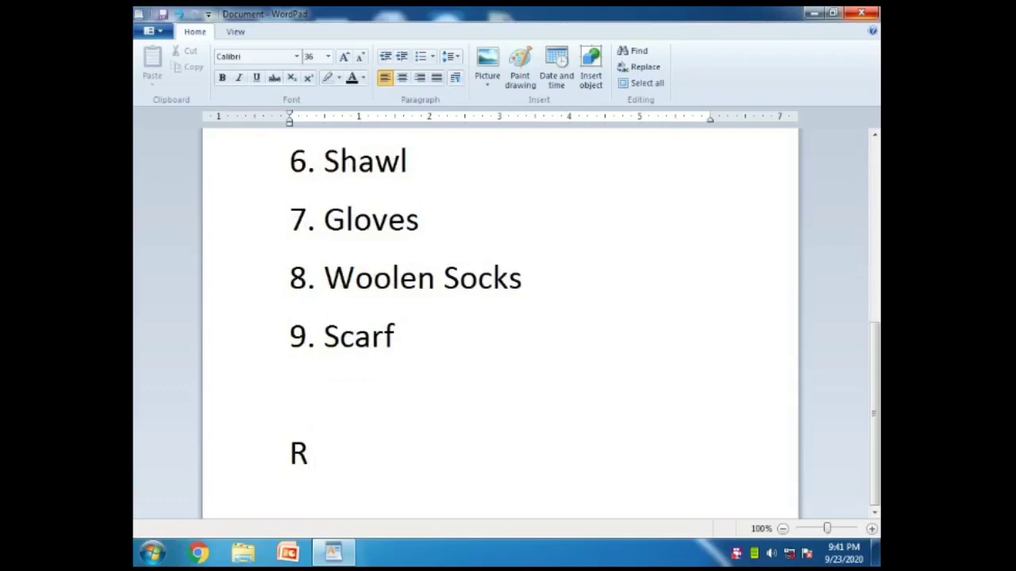
type("aman")
key("Return")
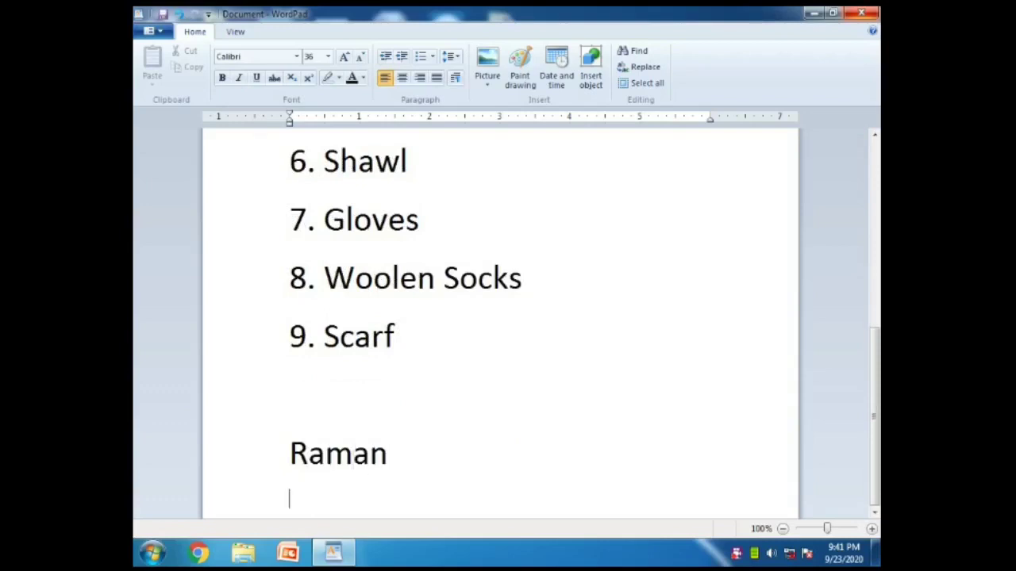
type("1- D")
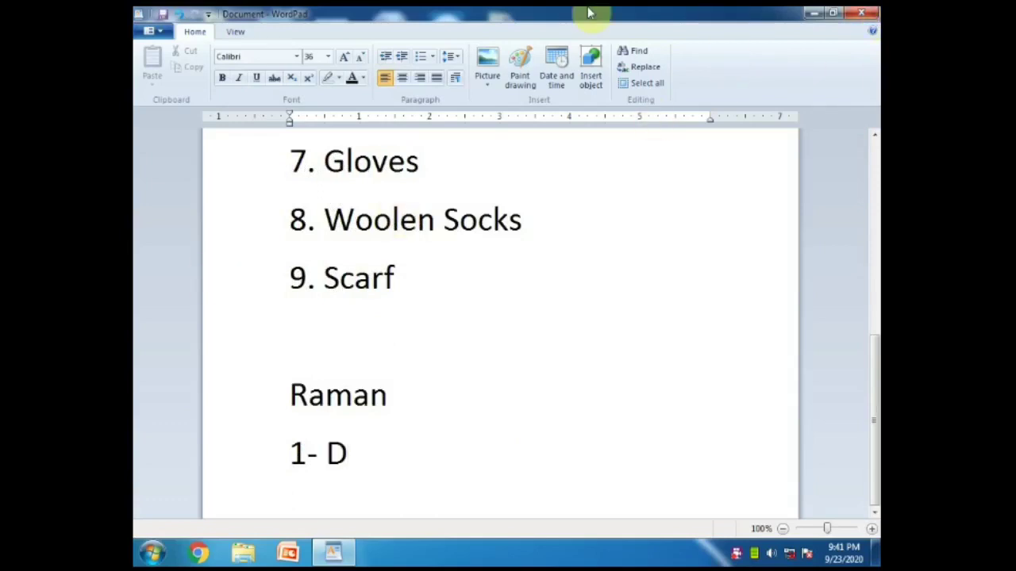
scroll(341, 363, "up", 5)
Make the title 28 pt, bold, italic and underlined
left_click_drag(291, 161, 396, 210)
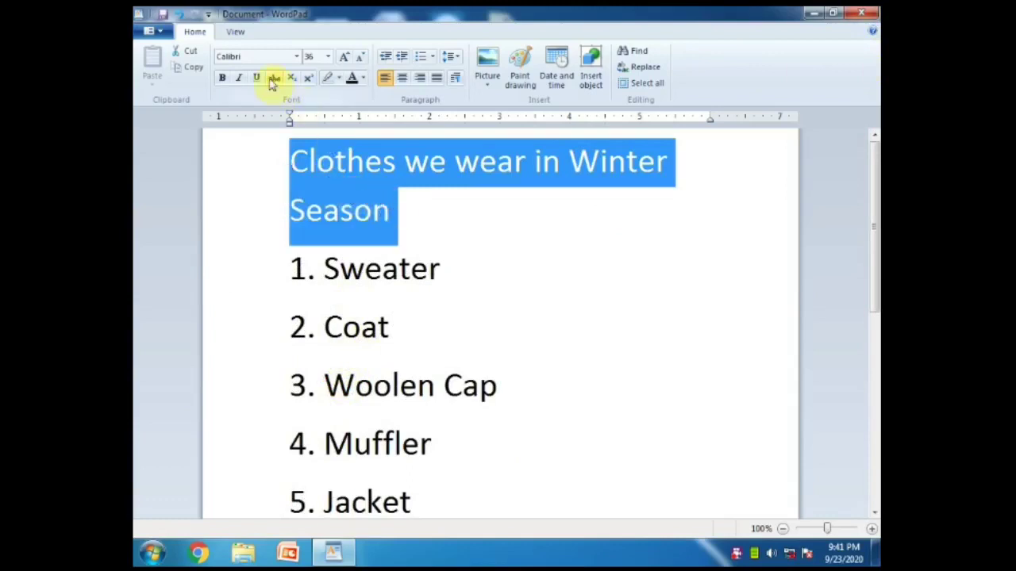
left_click(360, 57)
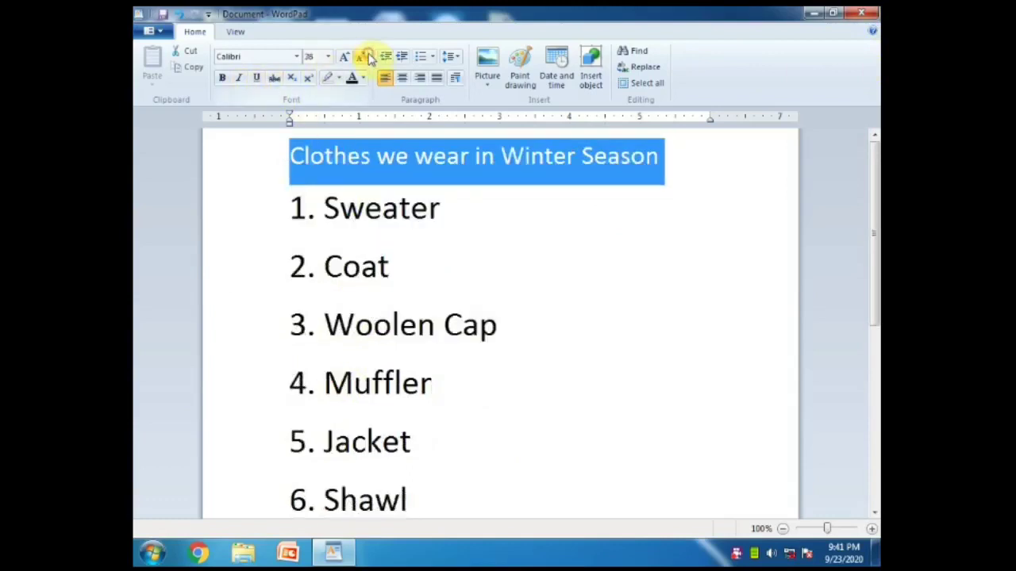
left_click(222, 78)
left_click(238, 77)
left_click(257, 77)
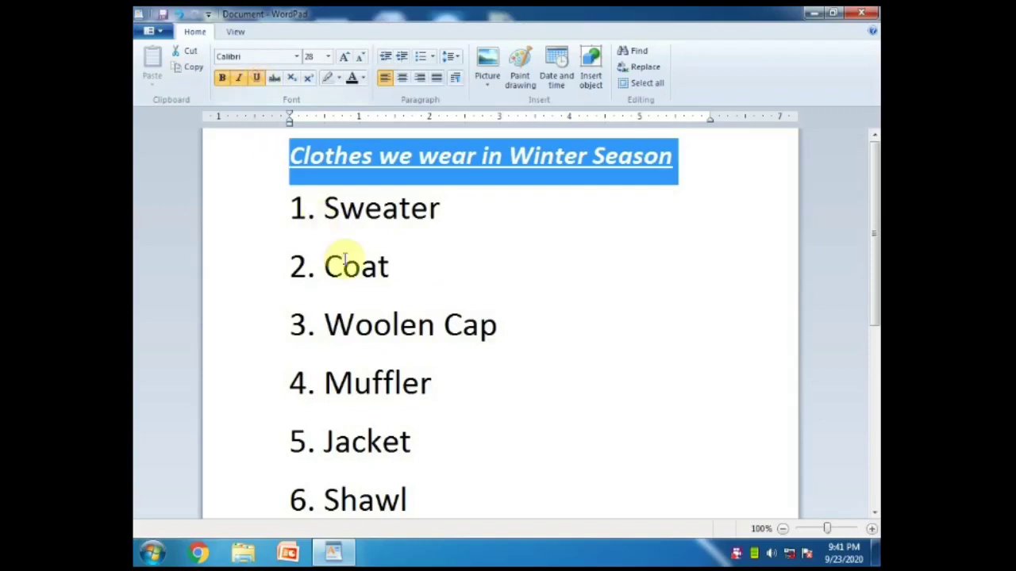
Apply a smaller font size to the numbered list items
left_click_drag(292, 209, 437, 503)
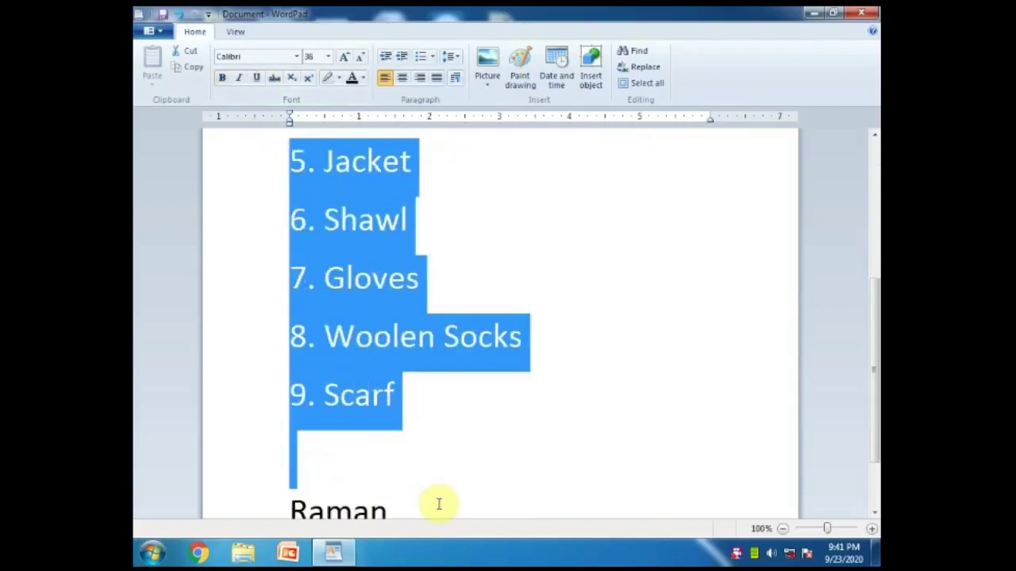
scroll(442, 358, "down", 1)
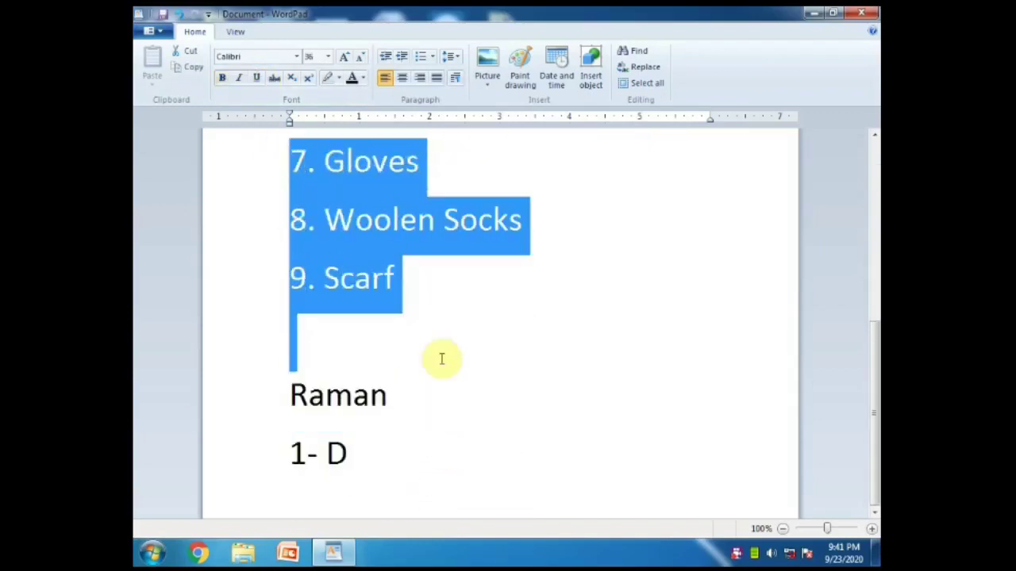
left_click(327, 57)
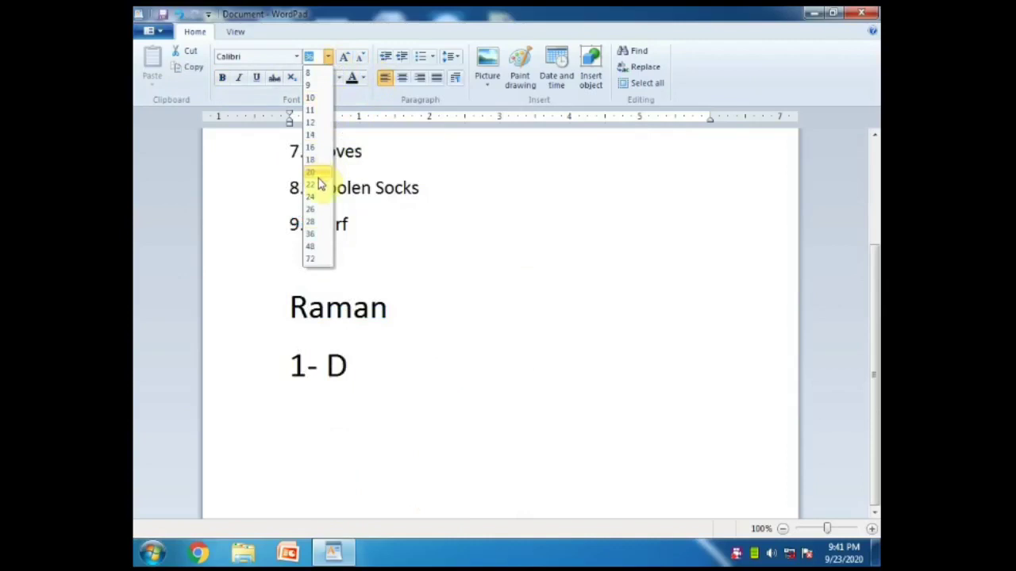
left_click(314, 232)
left_click(352, 346)
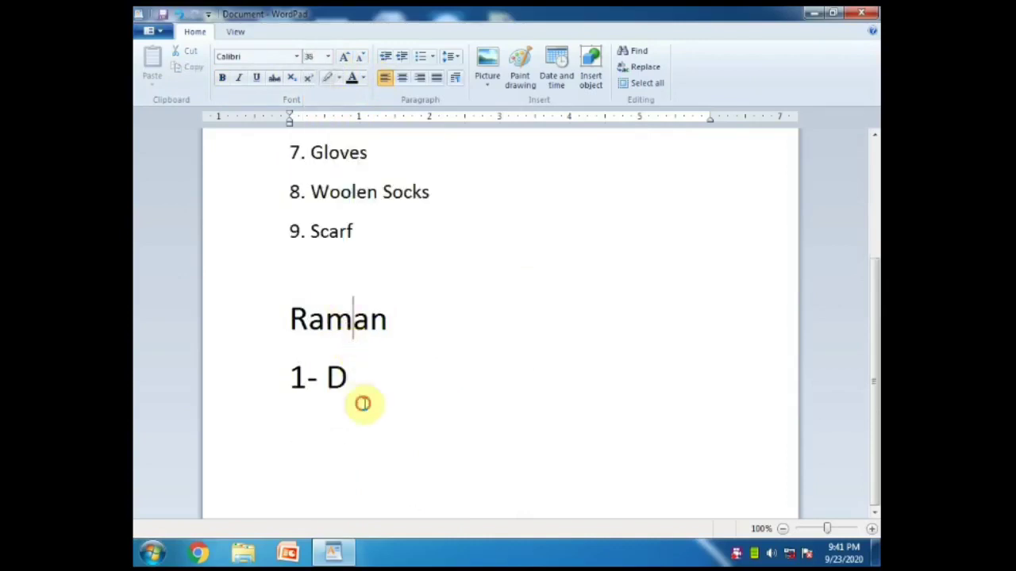
Make the name and '1- D' lines bold at 24 pt
left_click_drag(364, 405, 277, 311)
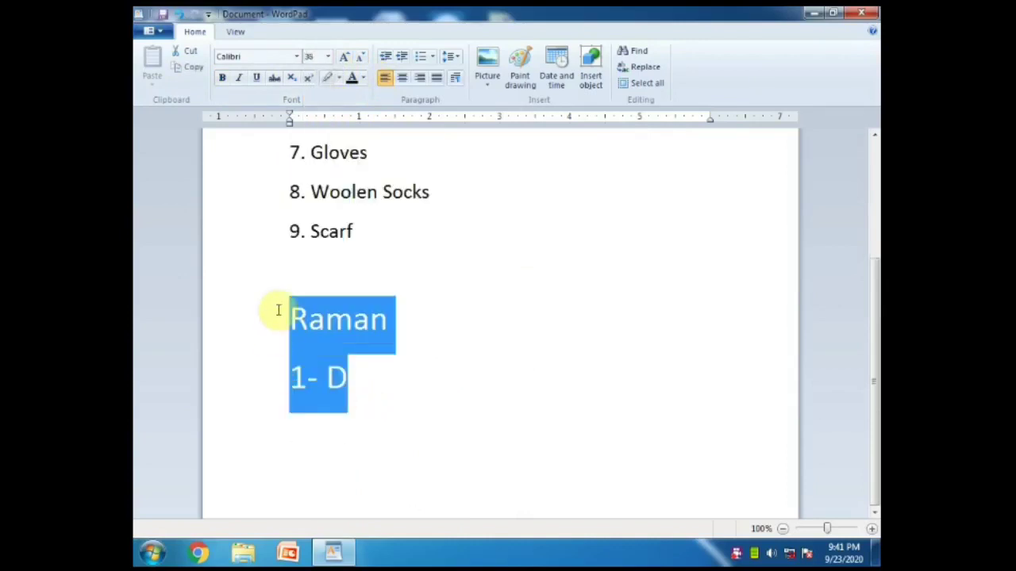
left_click(360, 59)
left_click(360, 59)
left_click(360, 59)
left_click(223, 79)
left_click(389, 306)
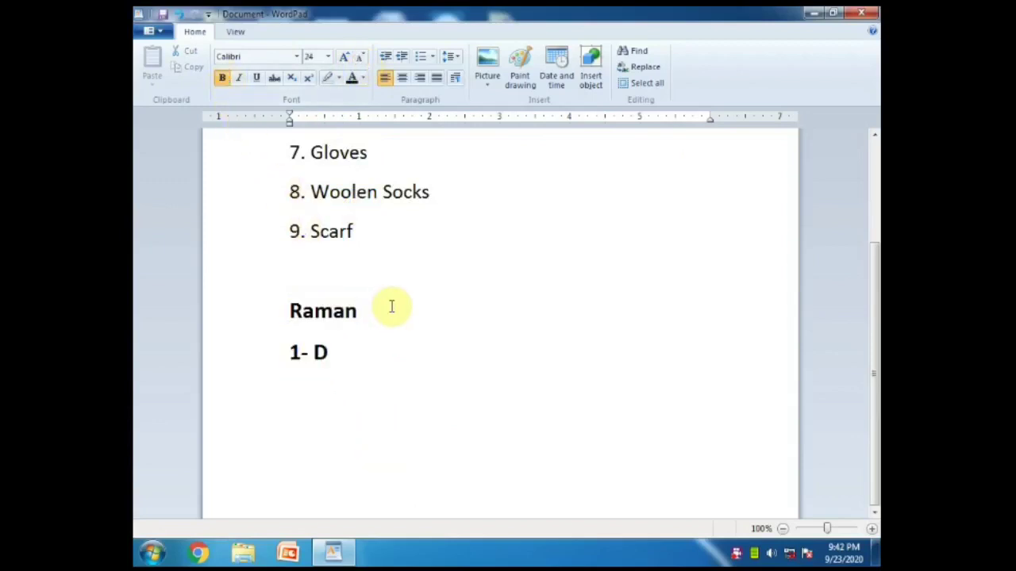
scroll(394, 307, "up", 4)
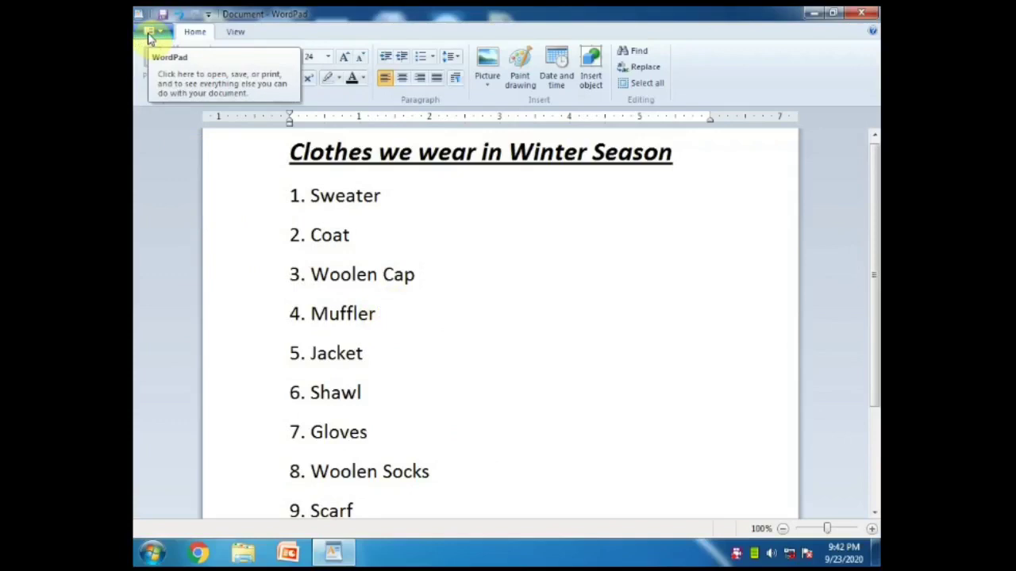
left_click(149, 36)
Save the document as a Rich Text file on Local Disk (E:), named after the student
mouse_move(170, 162)
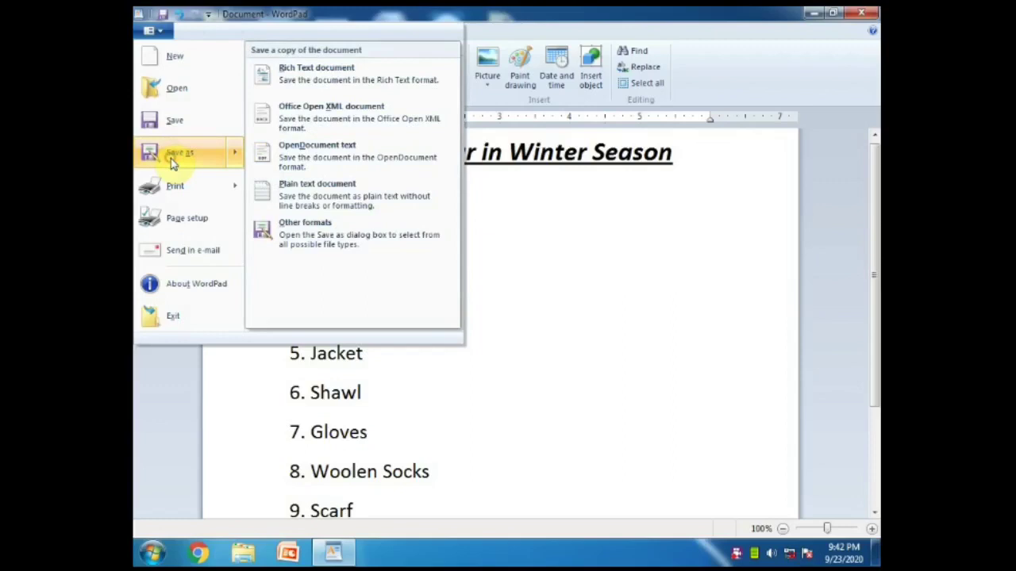
left_click(171, 158)
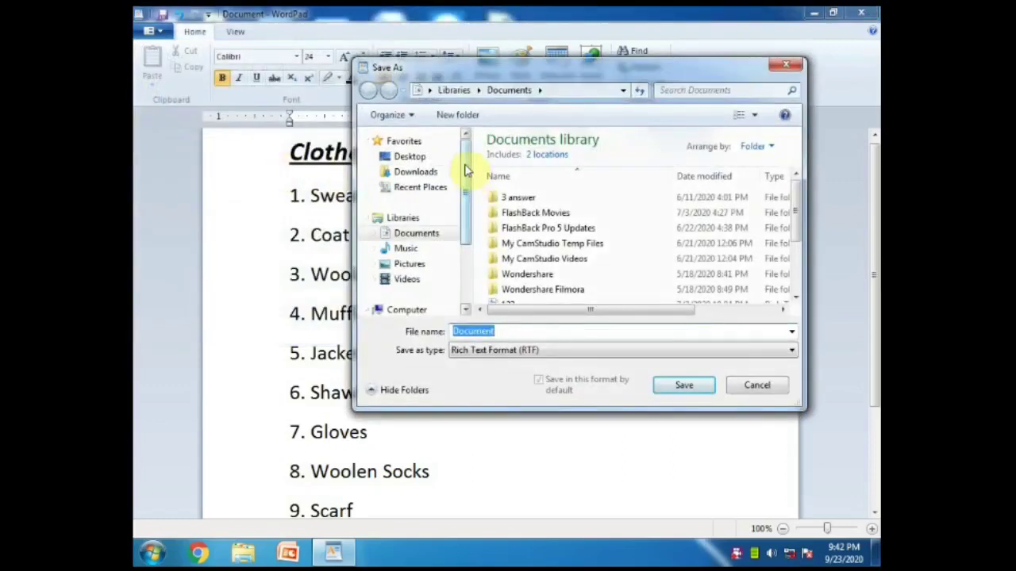
left_click_drag(465, 163, 467, 224)
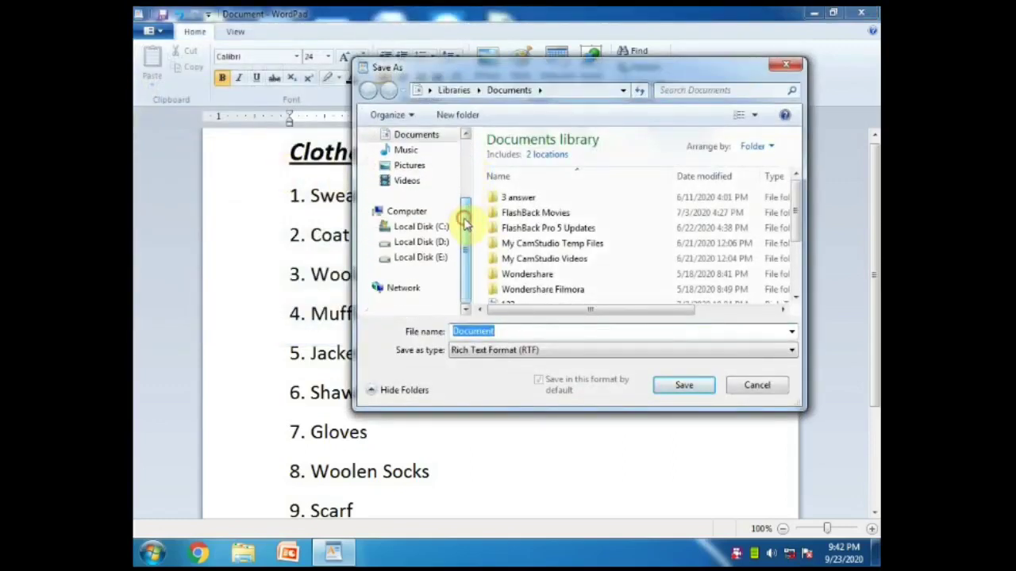
left_click(439, 258)
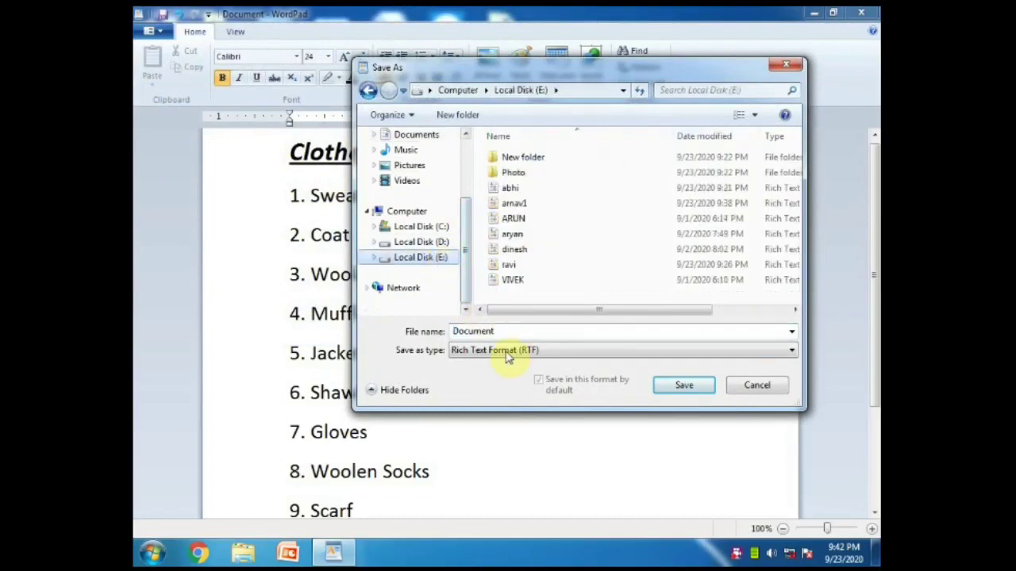
left_click(513, 333)
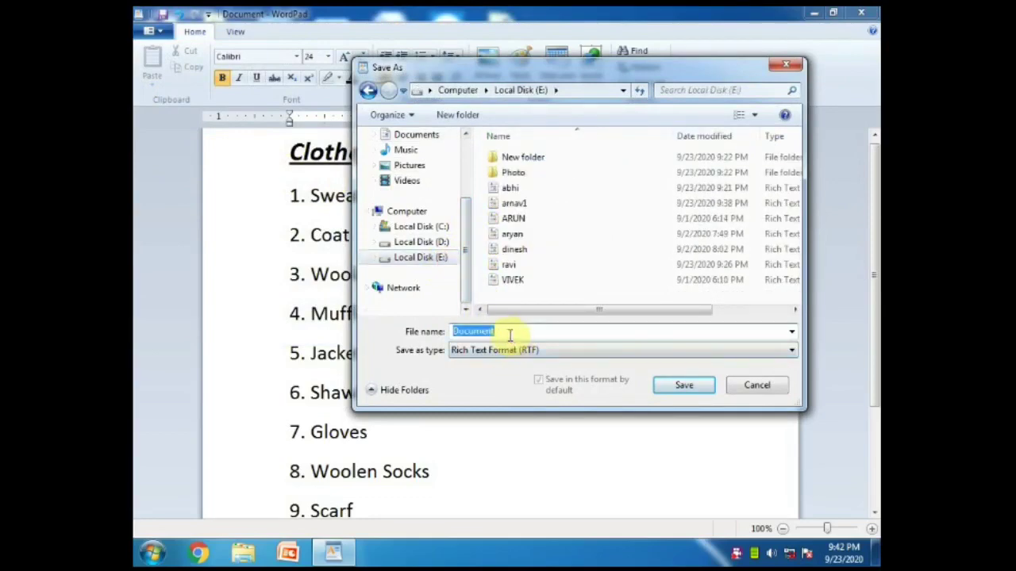
type("raman")
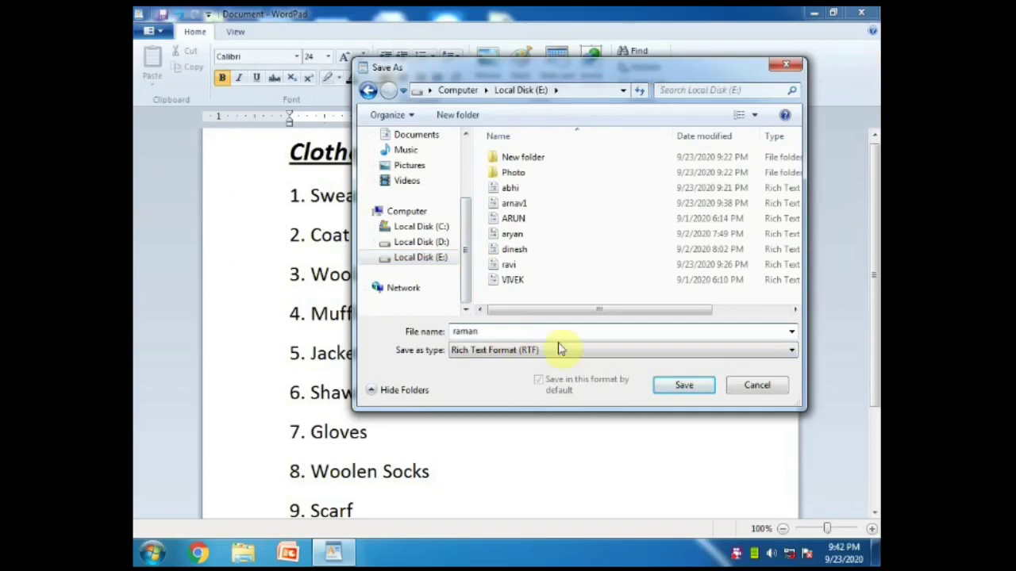
left_click(667, 385)
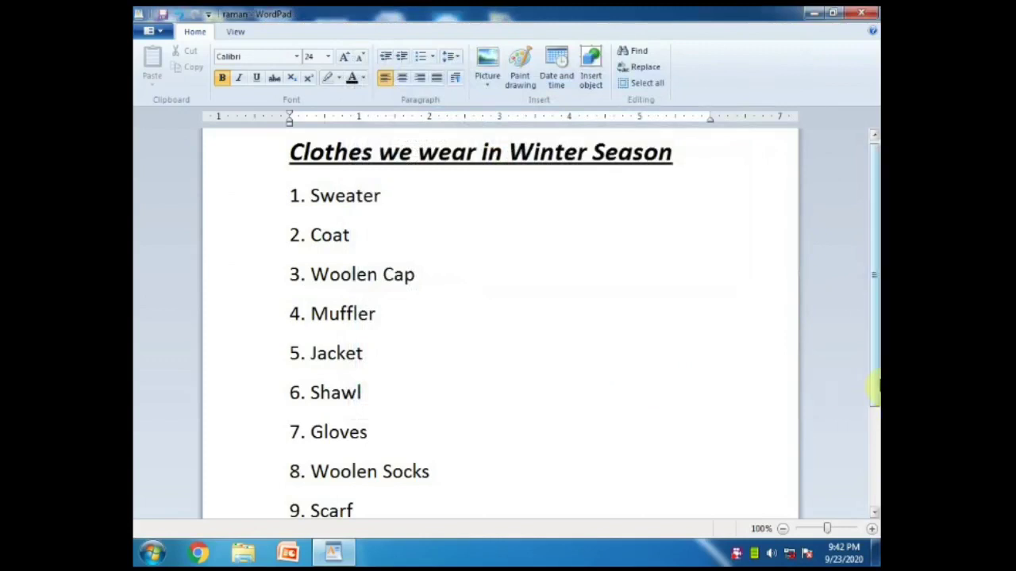
key("alt")
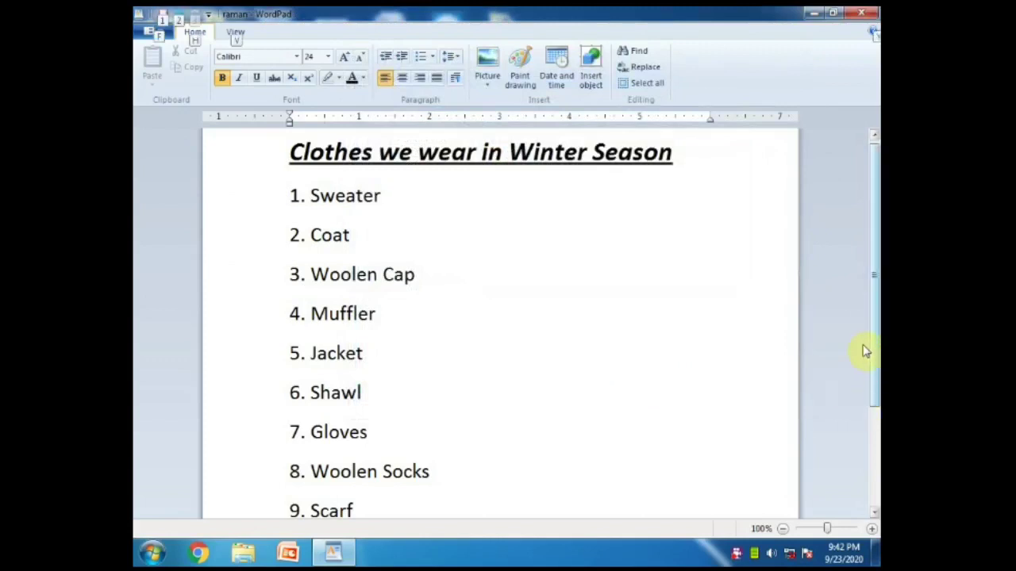